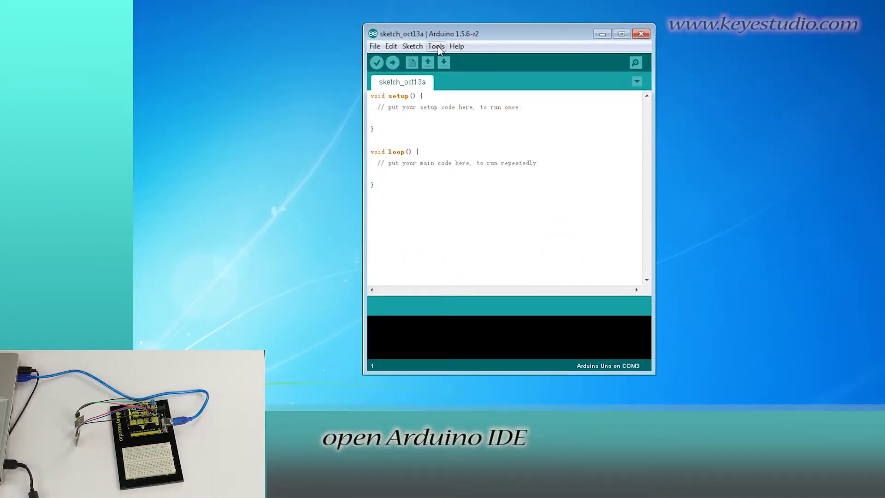
# Step: Choose Arduino Uno as the board and COM3 as the upload port
pyautogui.click(436, 47)
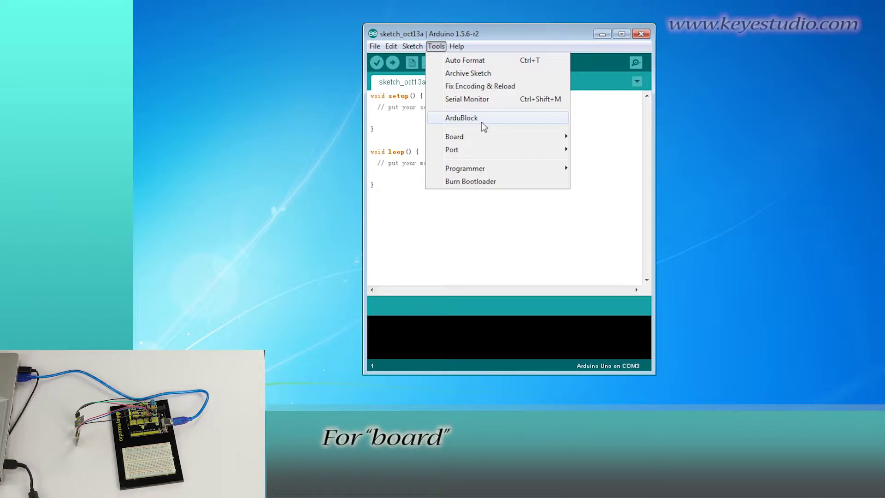
pyautogui.moveTo(455, 136)
pyautogui.click(604, 163)
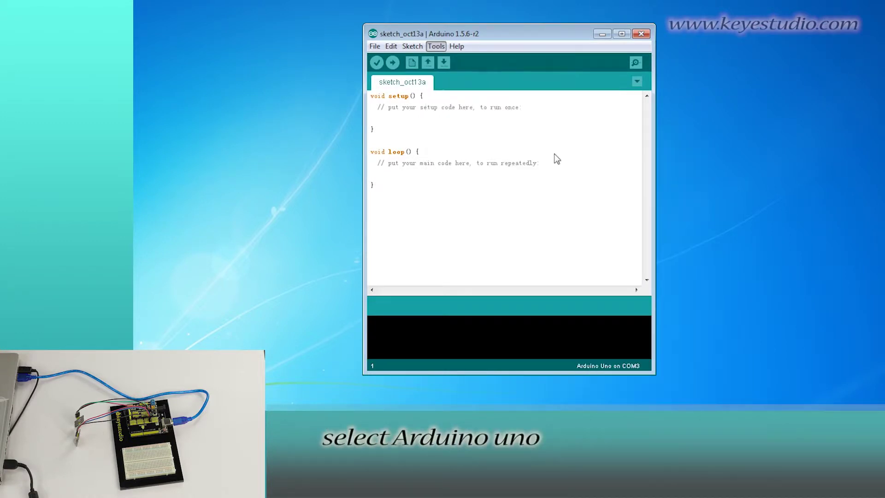
pyautogui.click(435, 47)
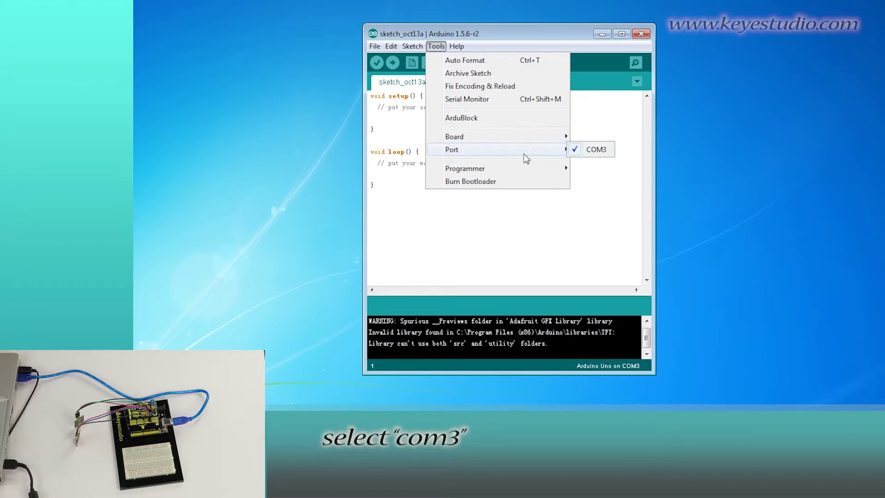
pyautogui.click(588, 151)
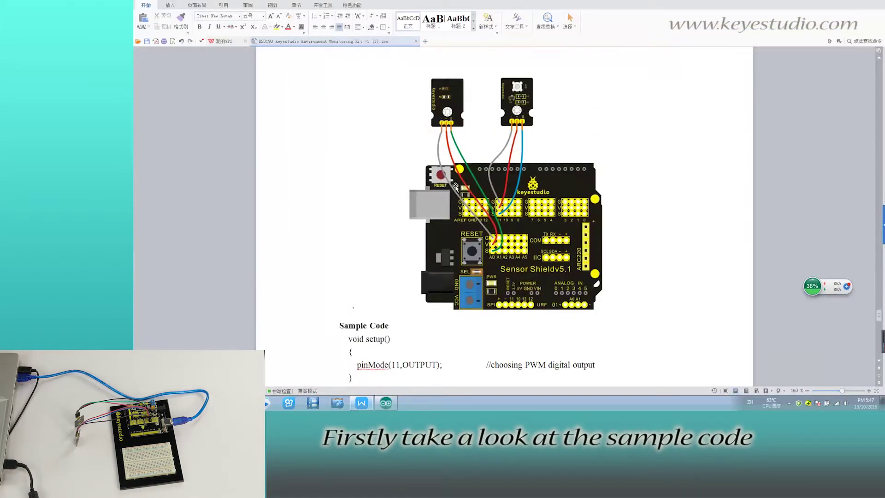
pyautogui.scroll(-3, 456, 187)
pyautogui.scroll(-2, 369, 210)
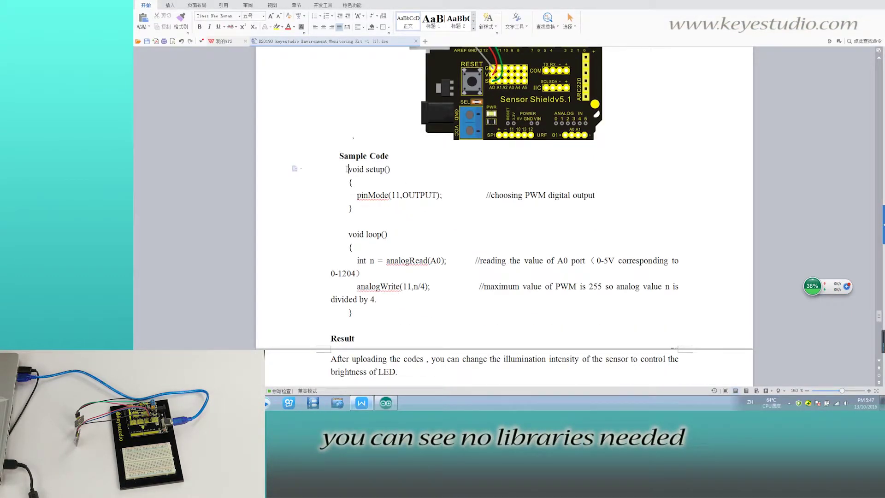
# Step: Highlight the PWM light-control sample code in the kit document
pyautogui.moveTo(347, 170); pyautogui.dragTo(367, 248)
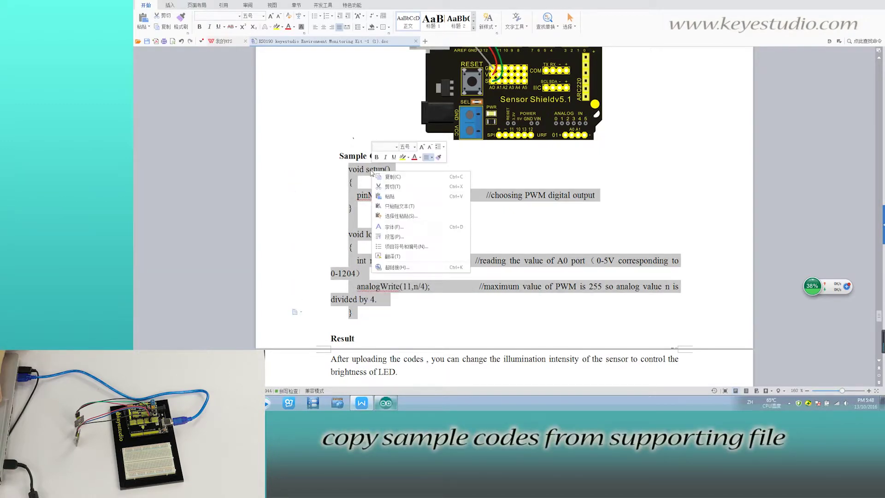
# Step: Paste the light-sensor sample code over the blank default template in Arduino IDE
pyautogui.click(386, 403)
pyautogui.rightClick(430, 135)
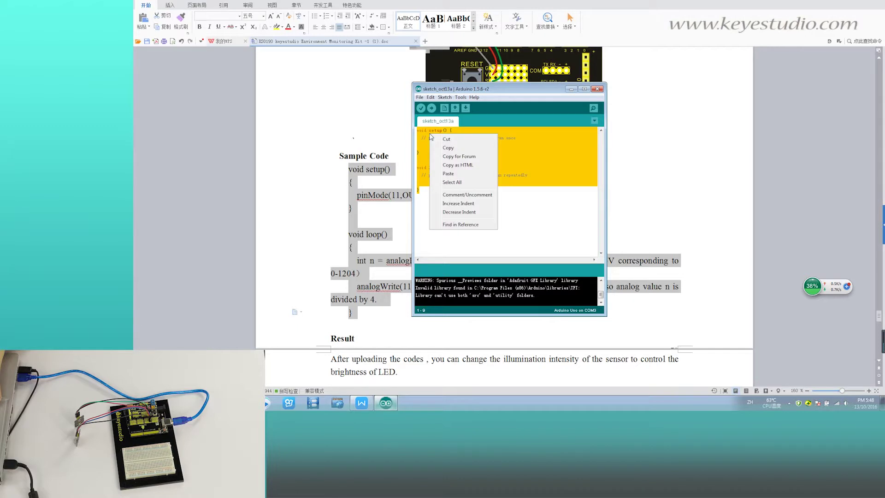
pyautogui.click(450, 174)
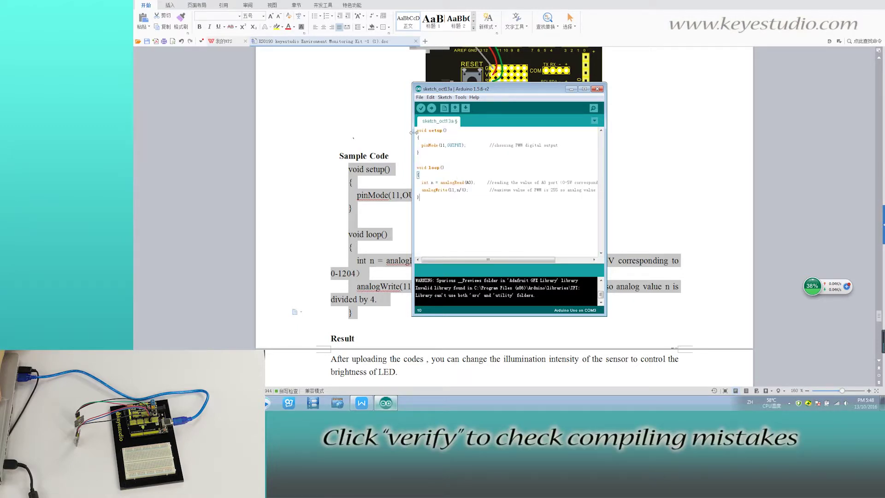